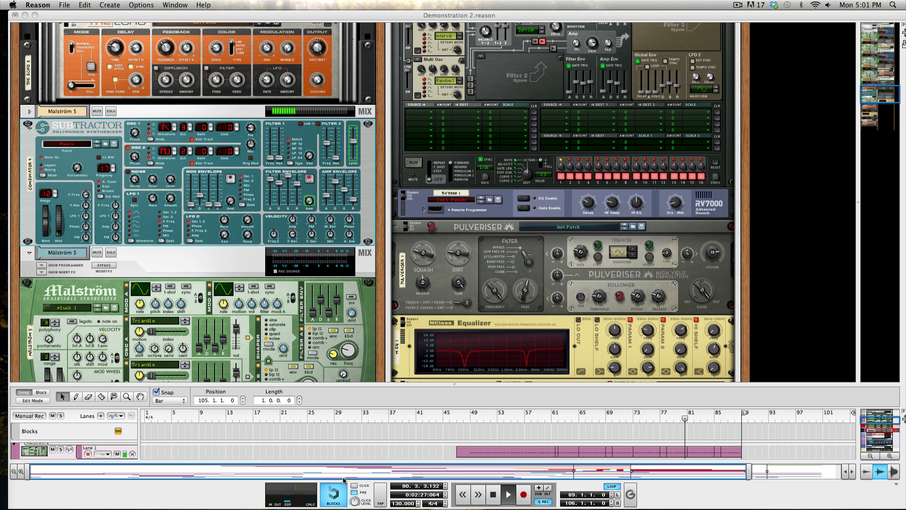
pyautogui.click(452, 388)
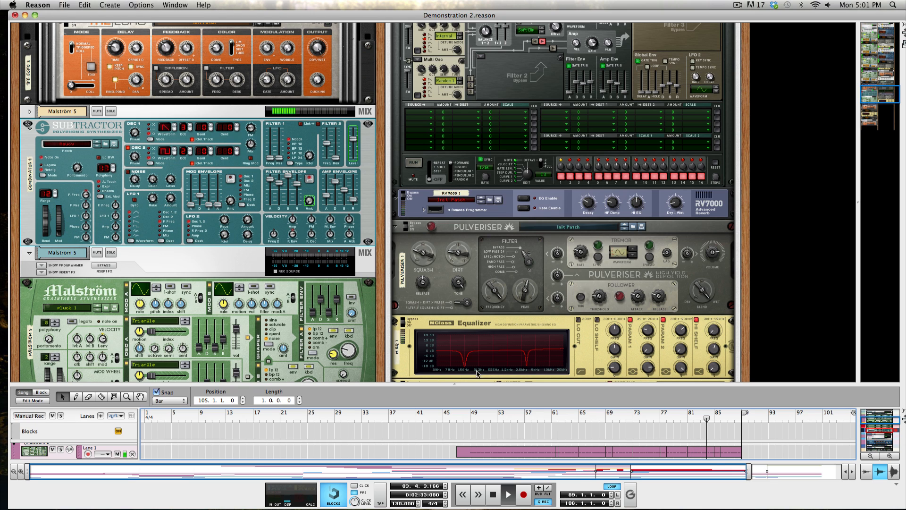
pyautogui.moveTo(504, 385); pyautogui.dragTo(516, 348)
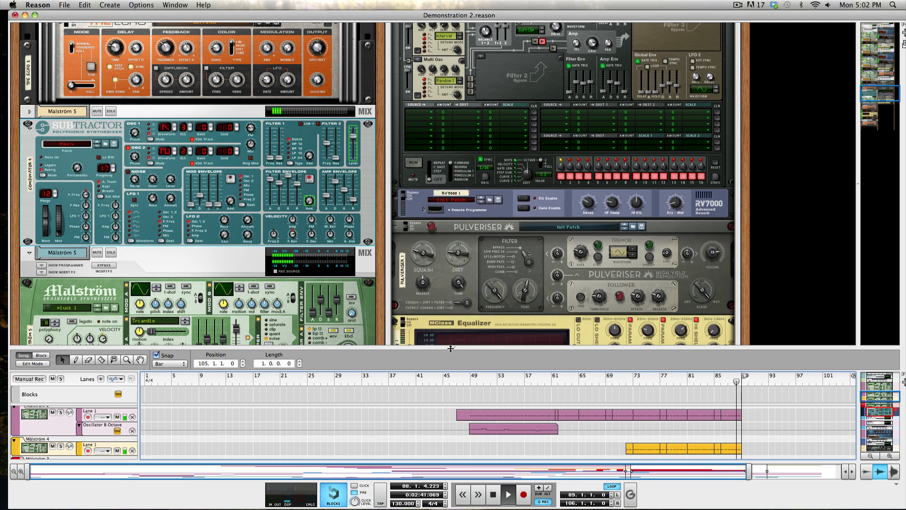
pyautogui.moveTo(451, 348); pyautogui.dragTo(439, 303)
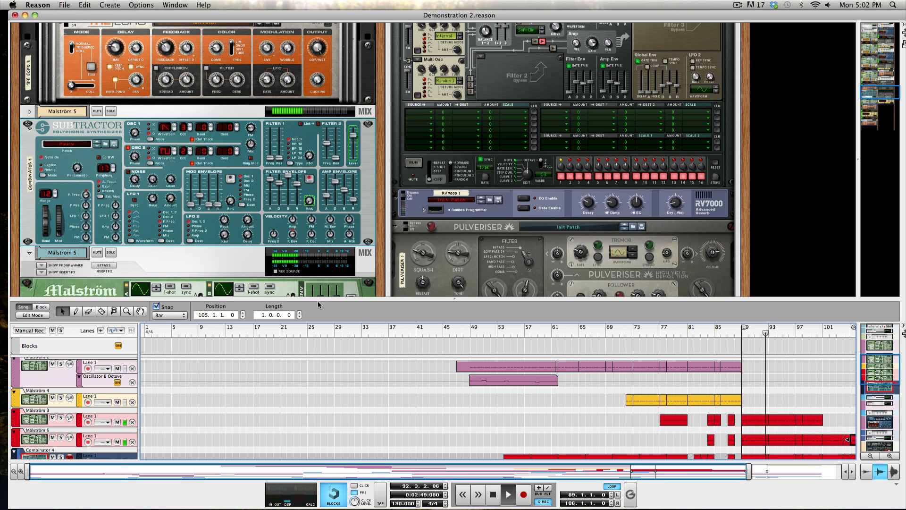
pyautogui.moveTo(318, 299); pyautogui.dragTo(322, 263)
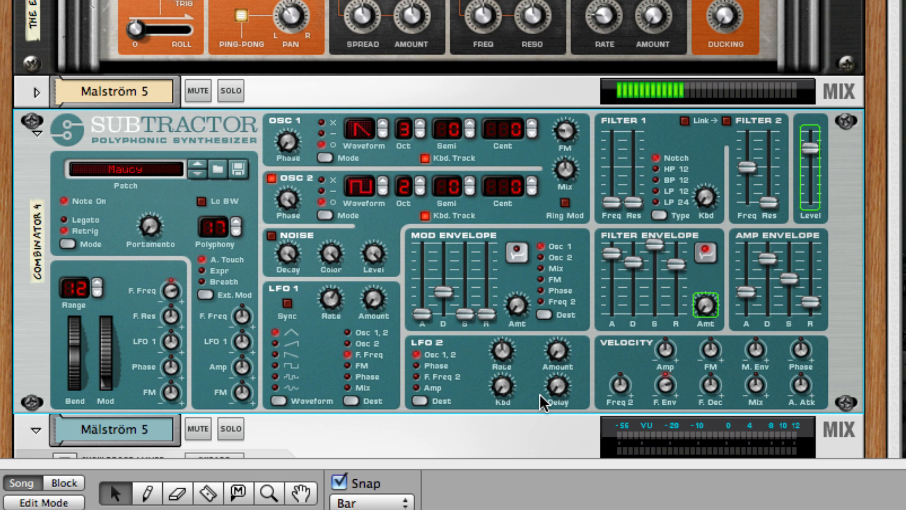
pyautogui.moveTo(107, 342); pyautogui.dragTo(135, 431)
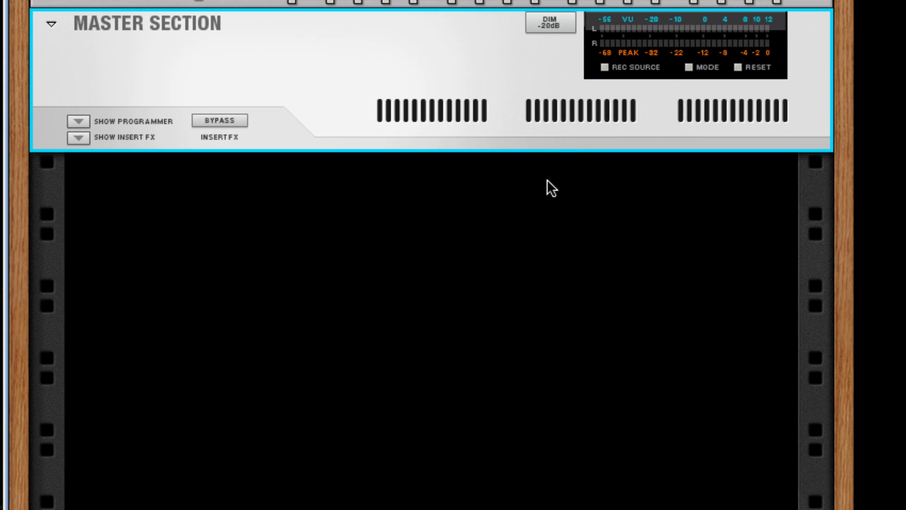
# Engage the master section's Dim -20dB and add a Combinator in the empty rack space below it.
pyautogui.click(563, 31)
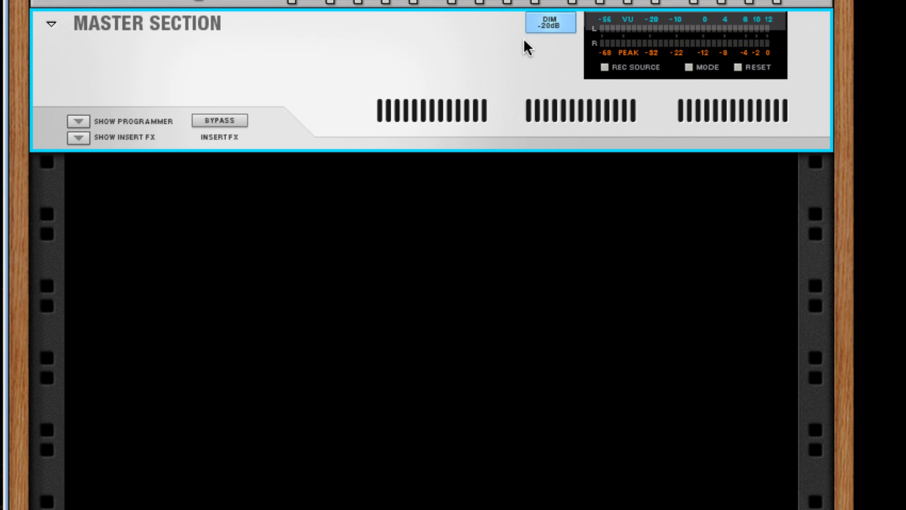
pyautogui.rightClick(410, 219)
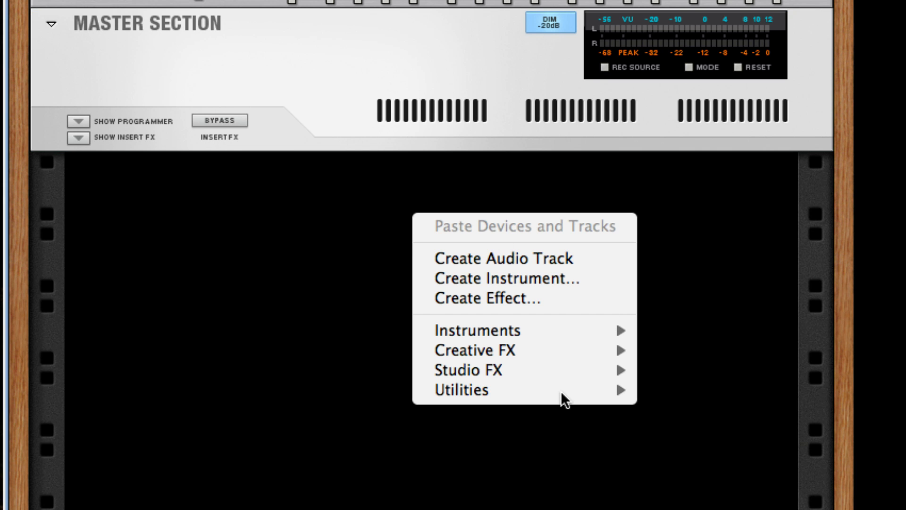
pyautogui.moveTo(576, 386)
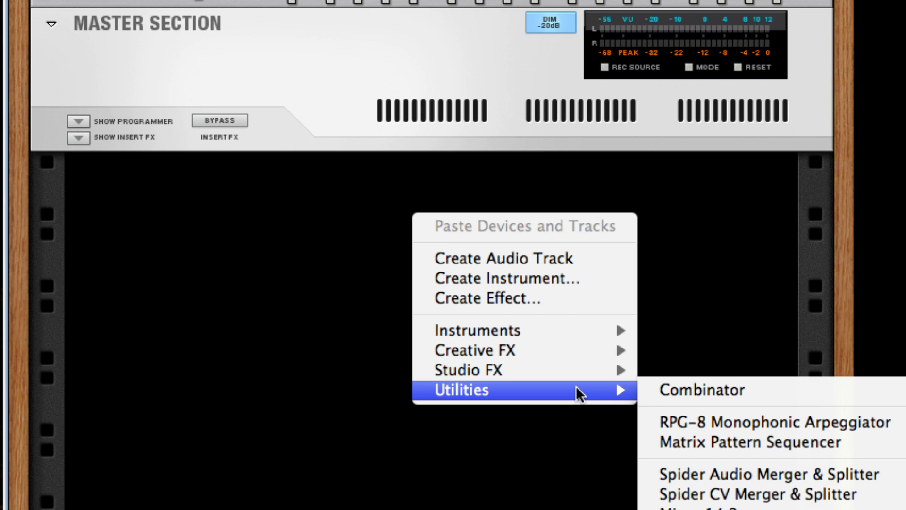
pyautogui.click(750, 388)
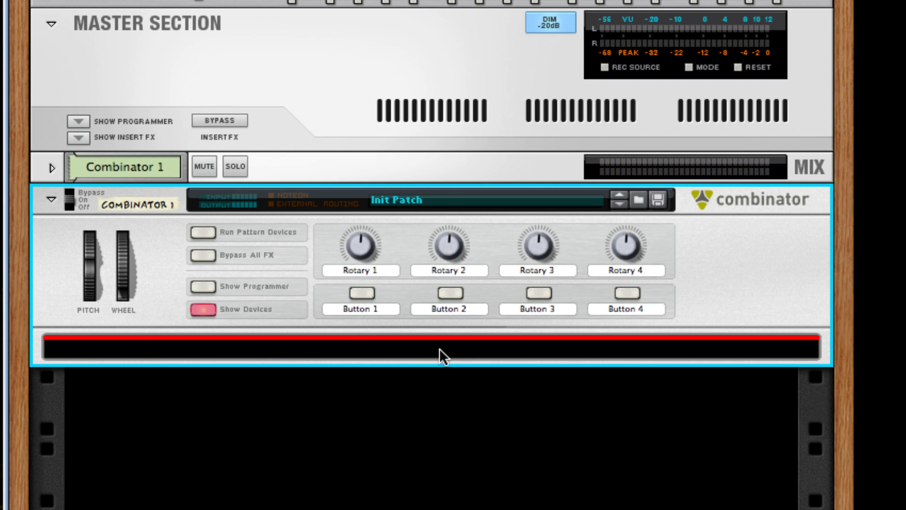
# Add a SubTractor Analog Synth inside the Combinator.
pyautogui.rightClick(387, 348)
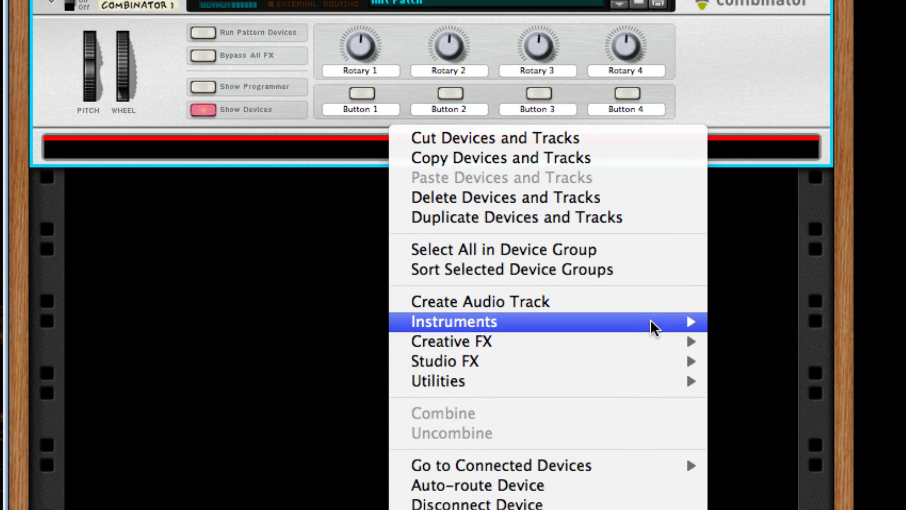
pyautogui.moveTo(653, 325)
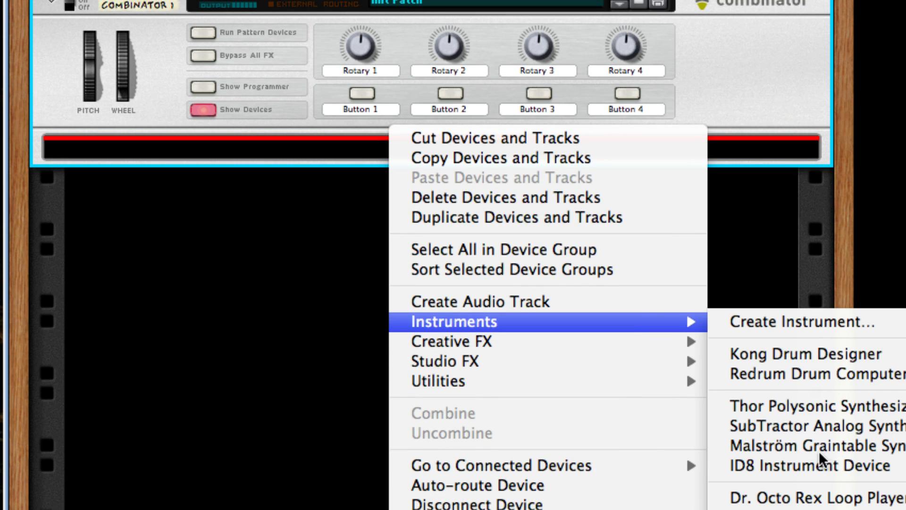
pyautogui.click(803, 426)
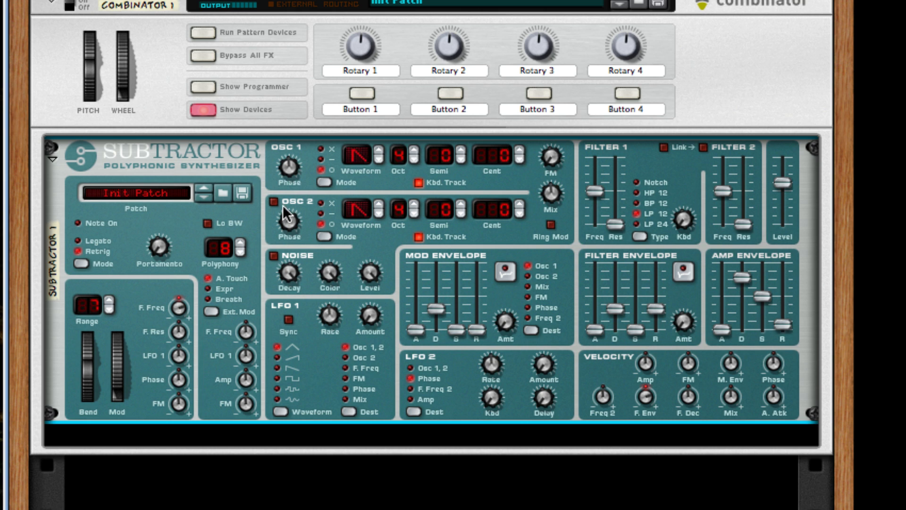
# Raise the SubTractor's pitch bend range and increase Osc 1's FM amount slightly.
pyautogui.click(107, 299)
pyautogui.click(108, 300)
pyautogui.click(107, 299)
pyautogui.click(108, 299)
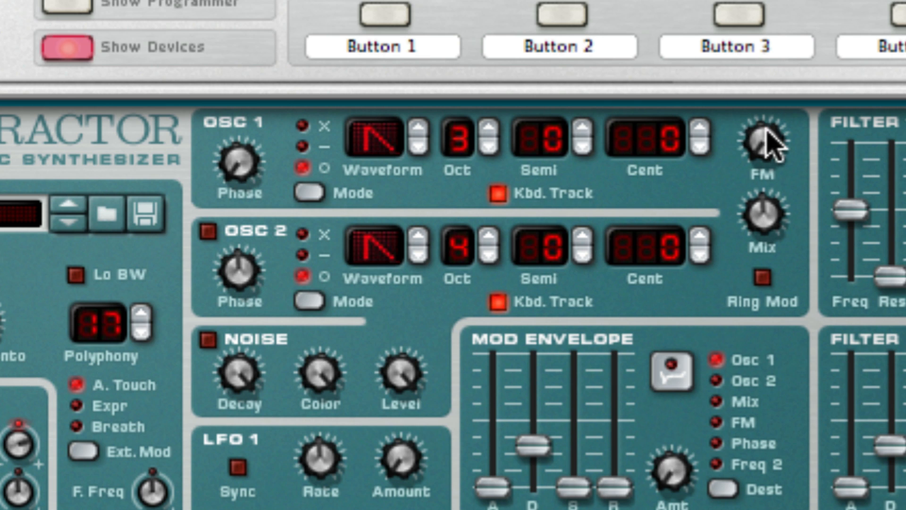
pyautogui.moveTo(766, 117); pyautogui.dragTo(770, 99)
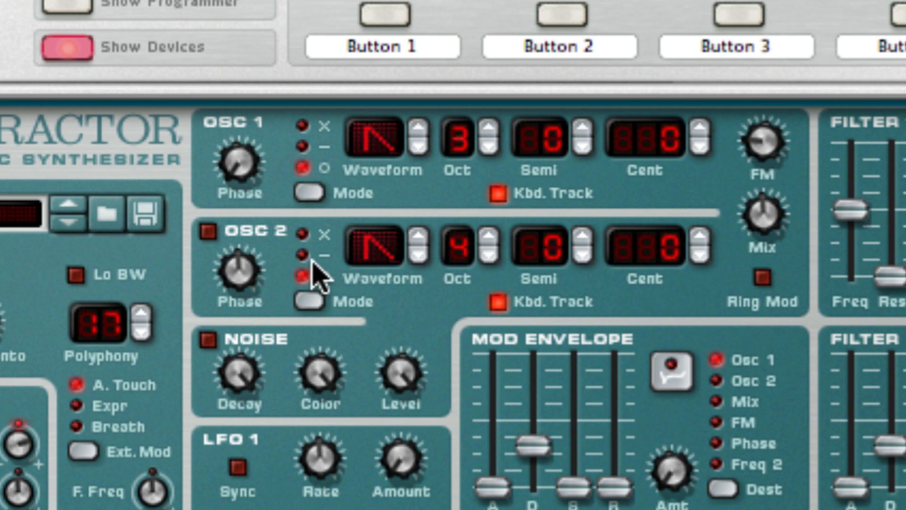
# Switch on Osc 2, turn up its phase knob, and lower its octave to 2.
pyautogui.click(208, 231)
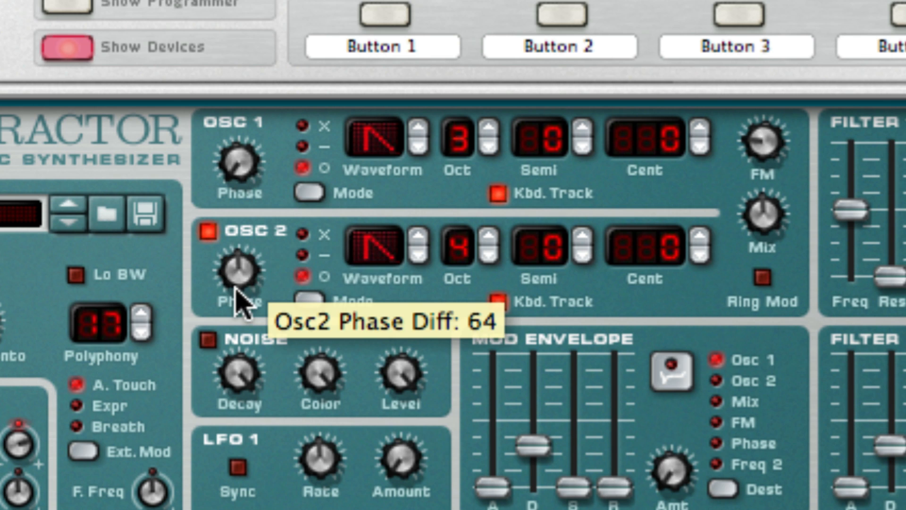
pyautogui.moveTo(238, 302); pyautogui.dragTo(269, 75)
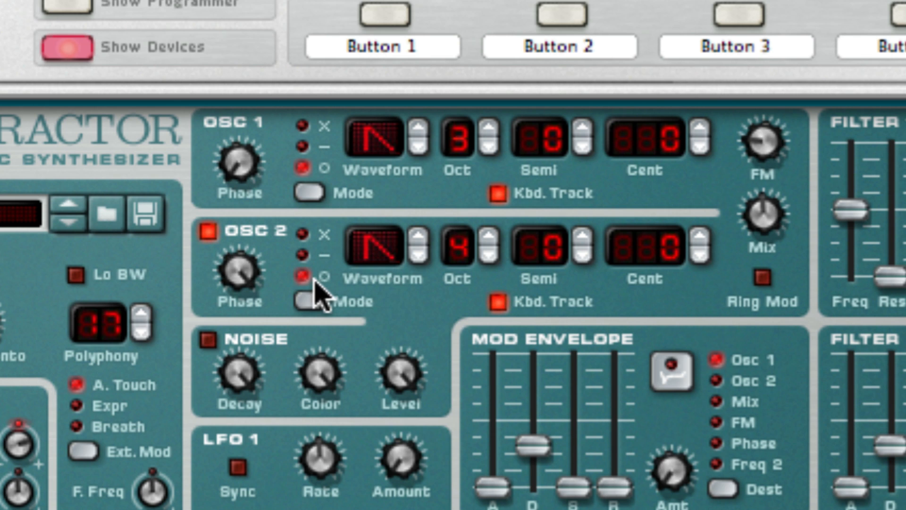
pyautogui.click(488, 254)
pyautogui.click(489, 255)
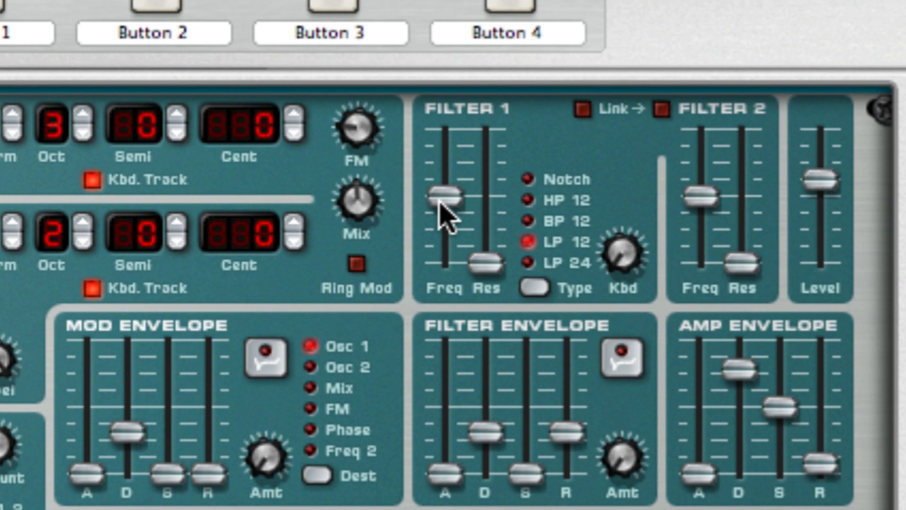
# Set Filter 1 to Notch with its frequency fully down and keyboard tracking turned up.
pyautogui.moveTo(443, 202); pyautogui.dragTo(451, 358)
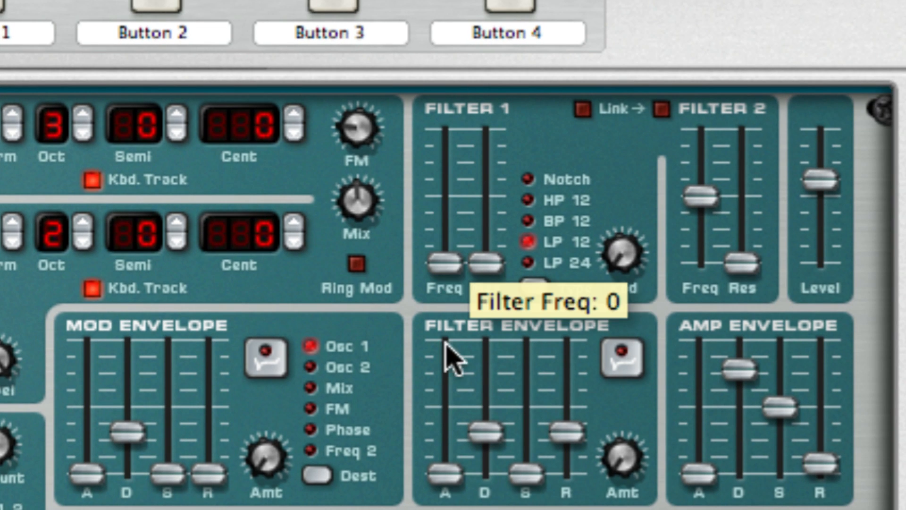
pyautogui.click(529, 180)
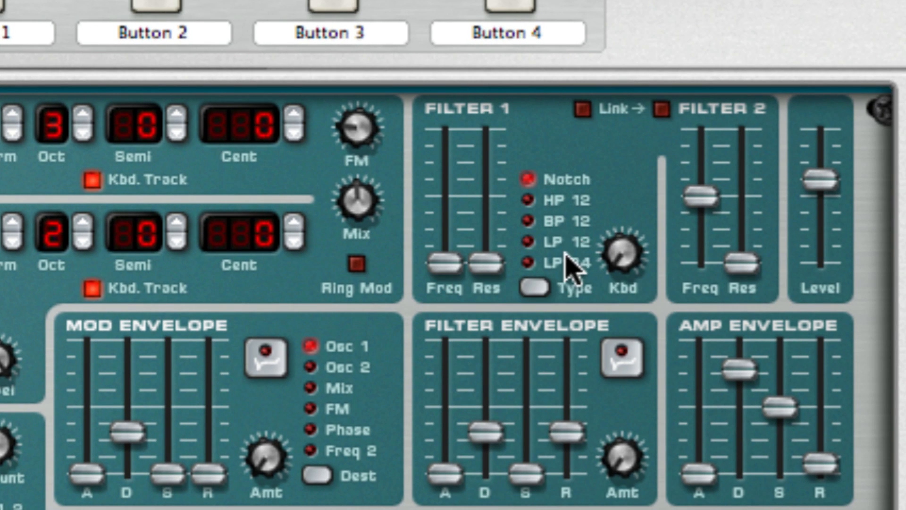
pyautogui.moveTo(621, 256); pyautogui.dragTo(691, 6)
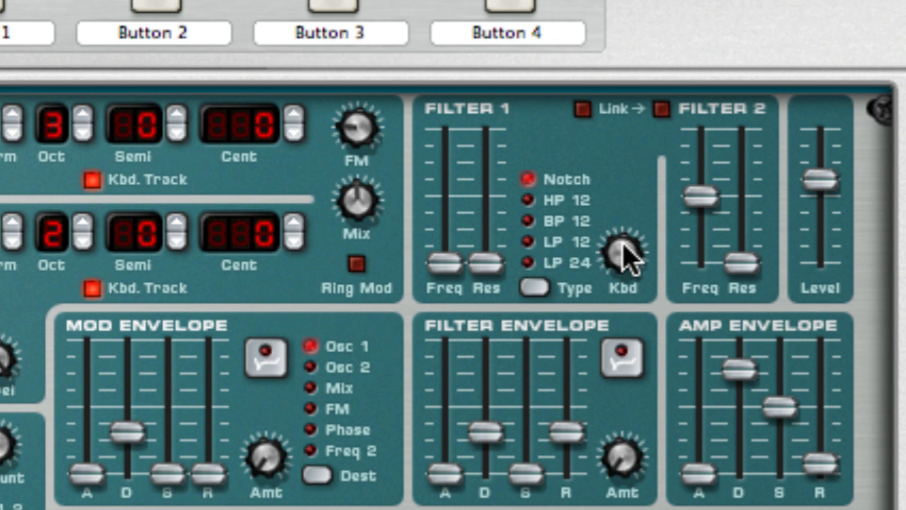
pyautogui.moveTo(623, 246)
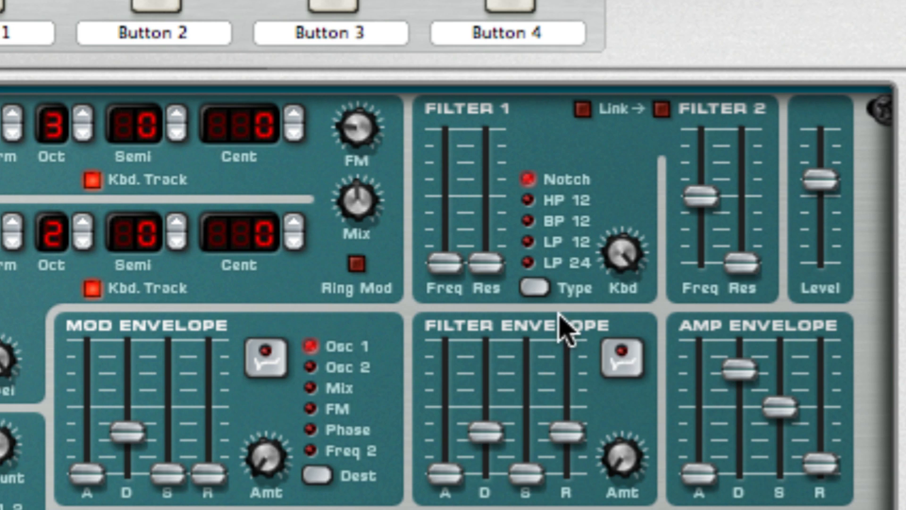
# Raise the filter envelope's attack, decay, sustain and release sliders and invert the filter envelope.
pyautogui.moveTo(447, 448); pyautogui.dragTo(468, 353)
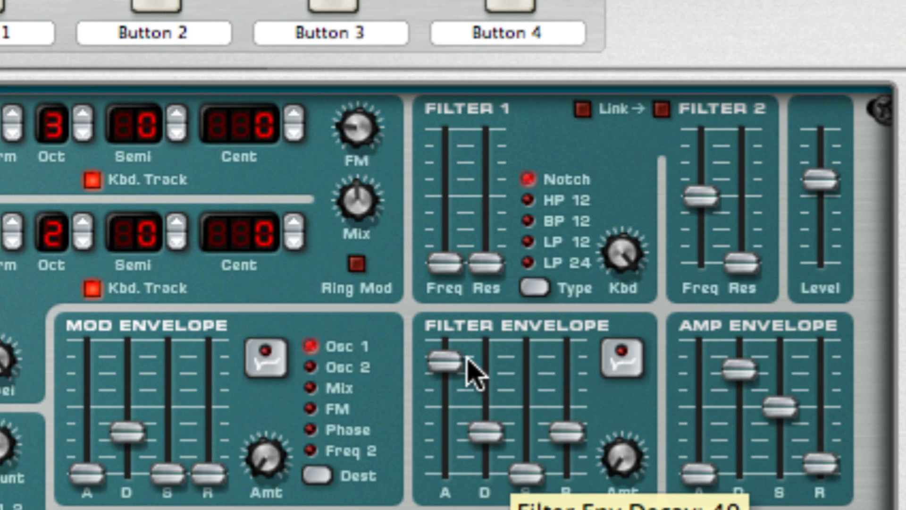
pyautogui.moveTo(486, 431); pyautogui.dragTo(488, 364)
pyautogui.moveTo(538, 472); pyautogui.dragTo(530, 335)
pyautogui.moveTo(562, 430); pyautogui.dragTo(567, 362)
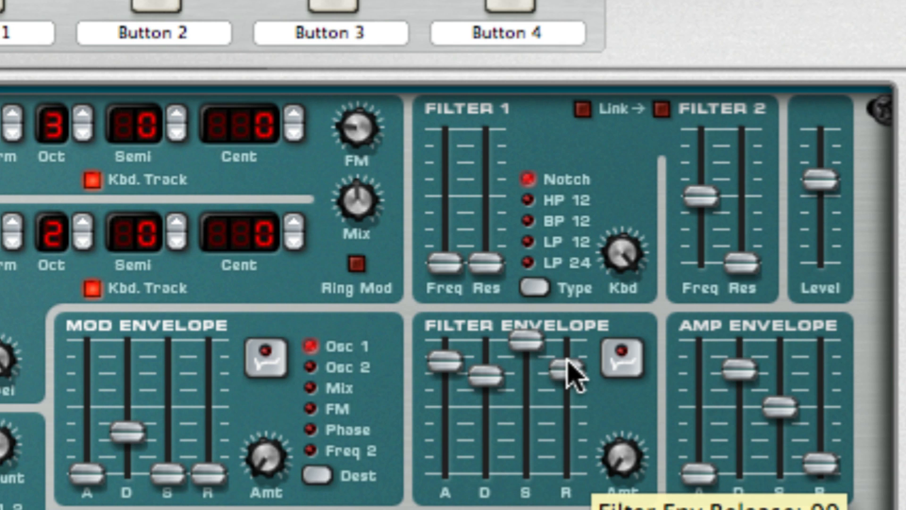
pyautogui.click(622, 361)
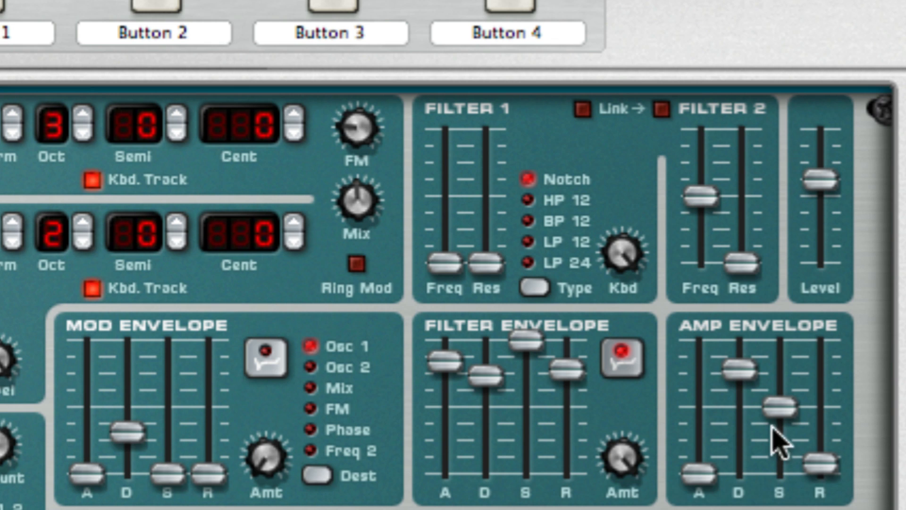
# Raise the amp envelope's attack and release sliders.
pyautogui.moveTo(716, 466); pyautogui.dragTo(711, 428)
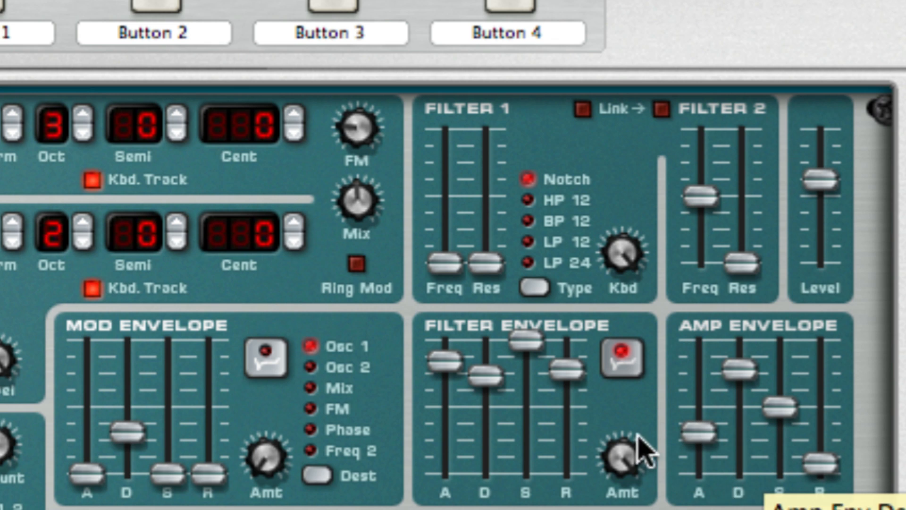
pyautogui.moveTo(810, 467); pyautogui.dragTo(809, 421)
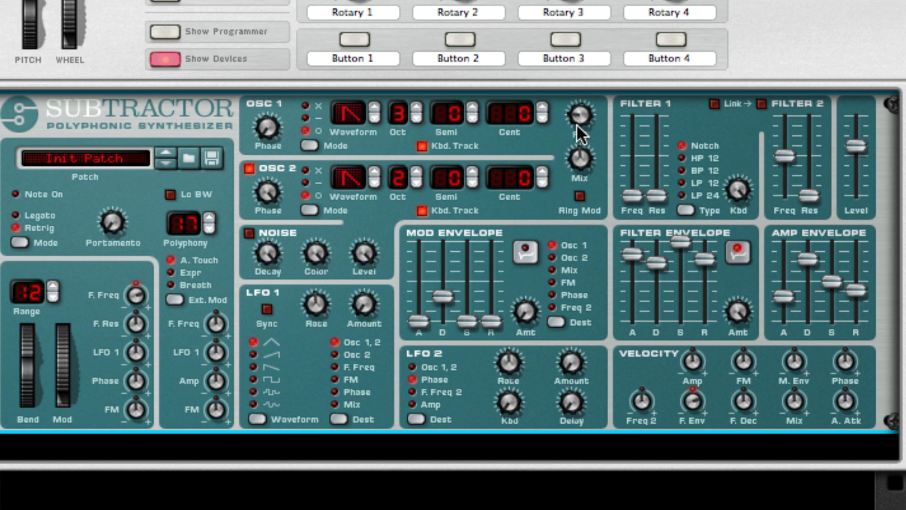
pyautogui.moveTo(576, 123)
# Turn down Filter 1's keyboard tracking and nudge the amp envelope's attack and release slightly lower.
pyautogui.moveTo(737, 189); pyautogui.dragTo(765, 389)
pyautogui.moveTo(694, 255)
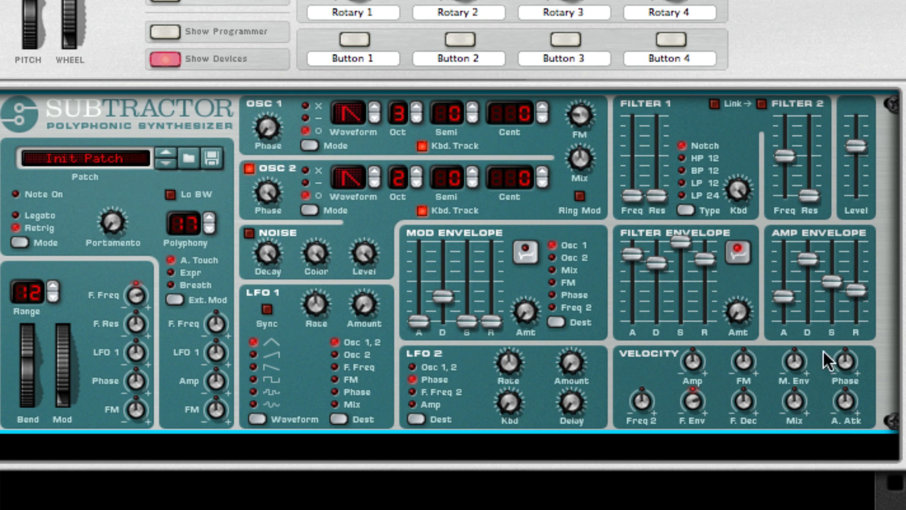
pyautogui.moveTo(737, 315)
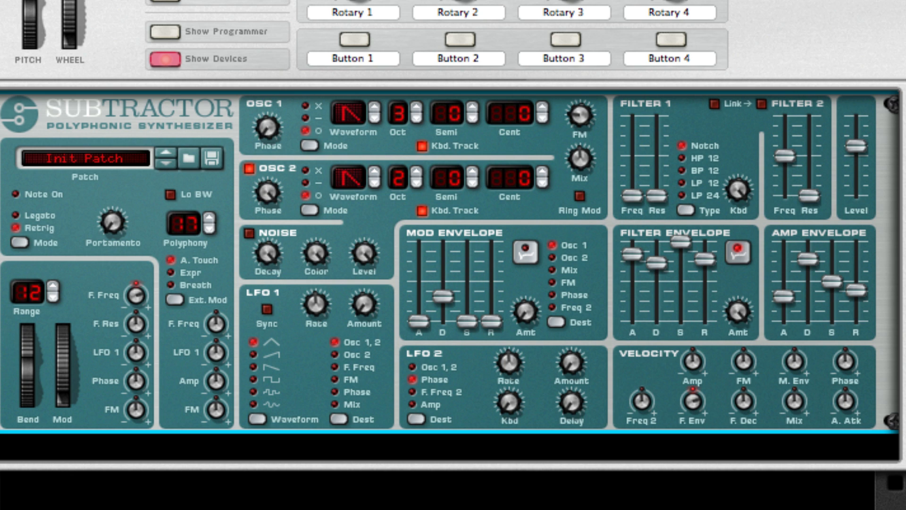
pyautogui.moveTo(789, 301); pyautogui.dragTo(791, 304)
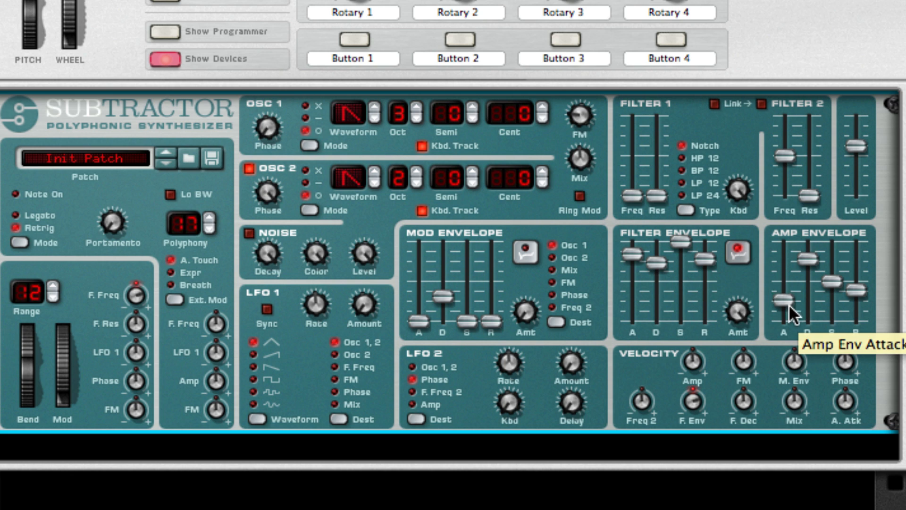
pyautogui.moveTo(856, 291); pyautogui.dragTo(853, 295)
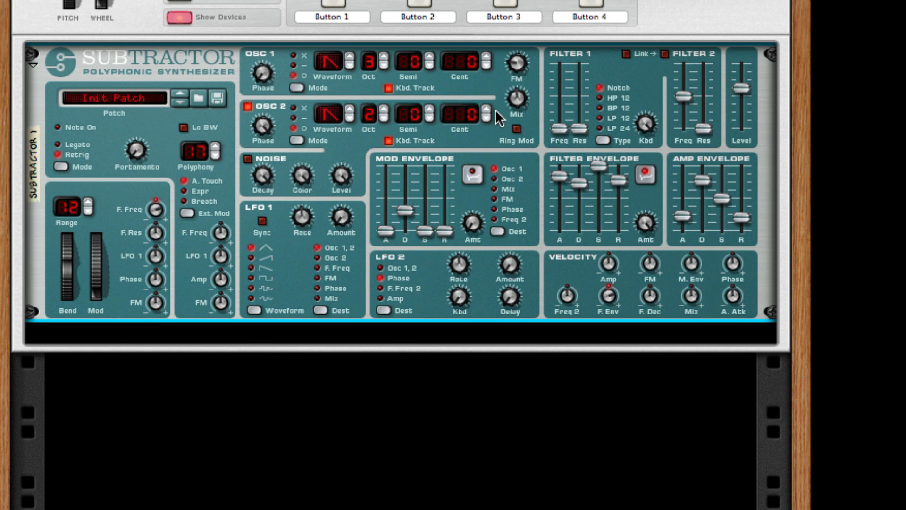
# Add a Line 6 Bass Amp effect below the SubTractor in the Combinator.
pyautogui.rightClick(499, 136)
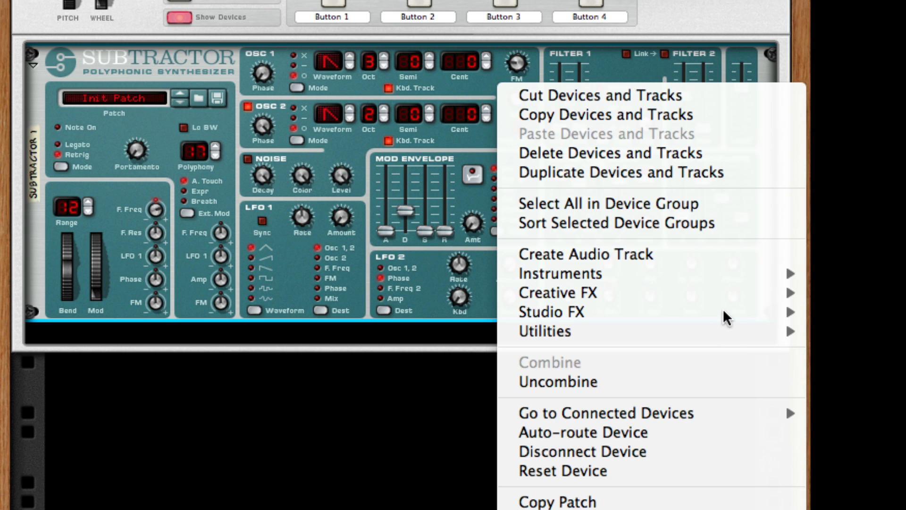
pyautogui.moveTo(718, 316)
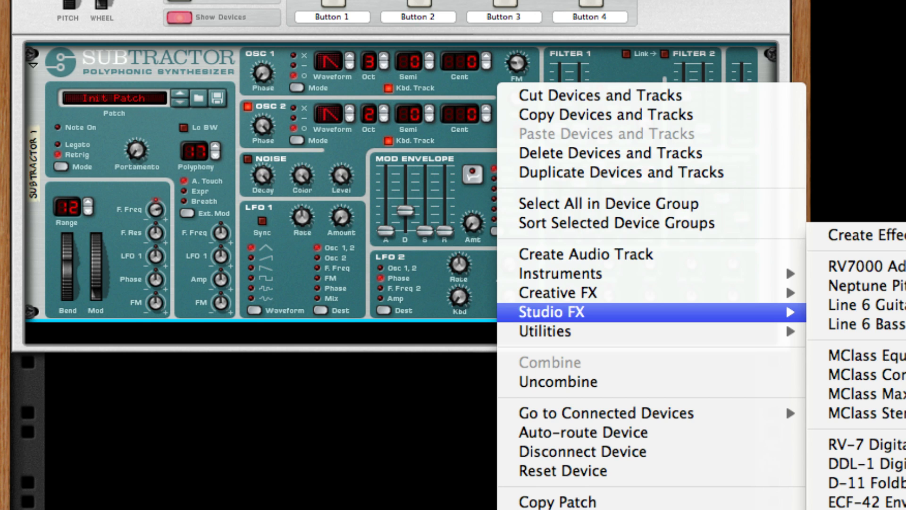
pyautogui.click(897, 324)
# Add an MClass Equalizer below the Bass Amp.
pyautogui.rightClick(595, 419)
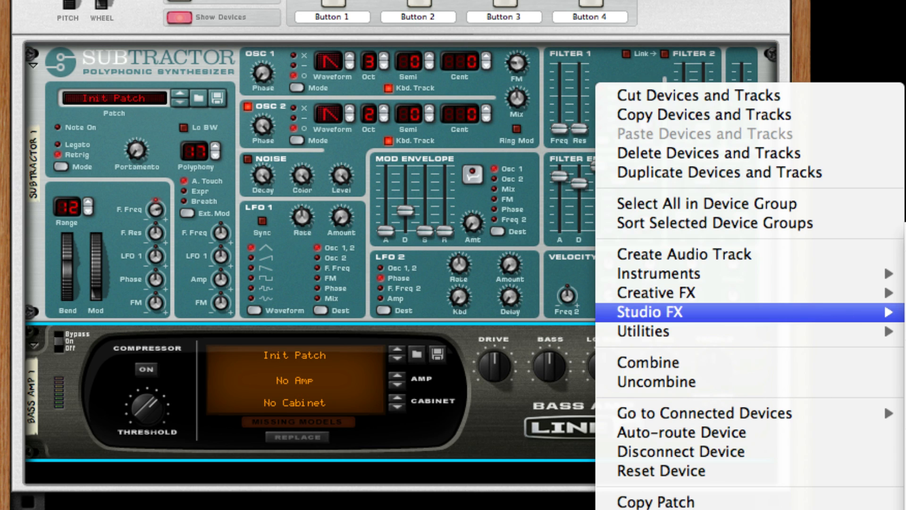
pyautogui.click(904, 347)
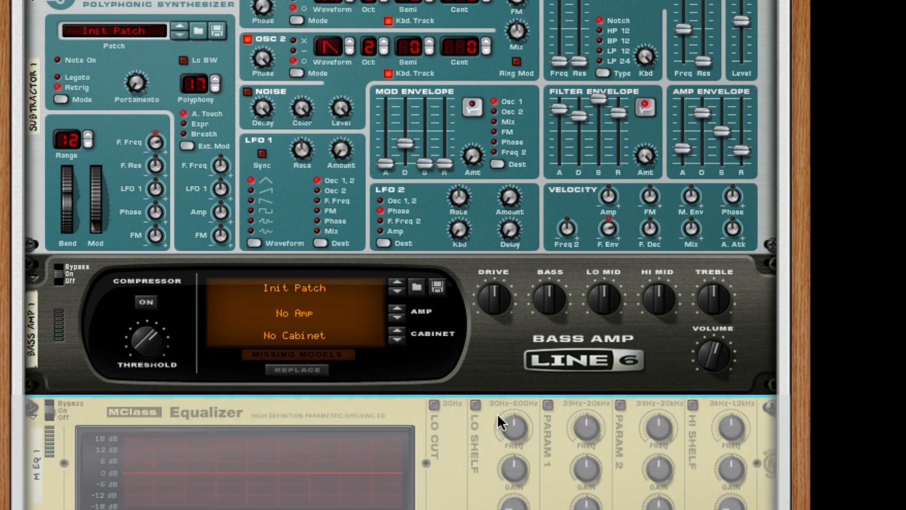
pyautogui.rightClick(472, 404)
pyautogui.click(584, 250)
pyautogui.scroll(-5, 598, 250)
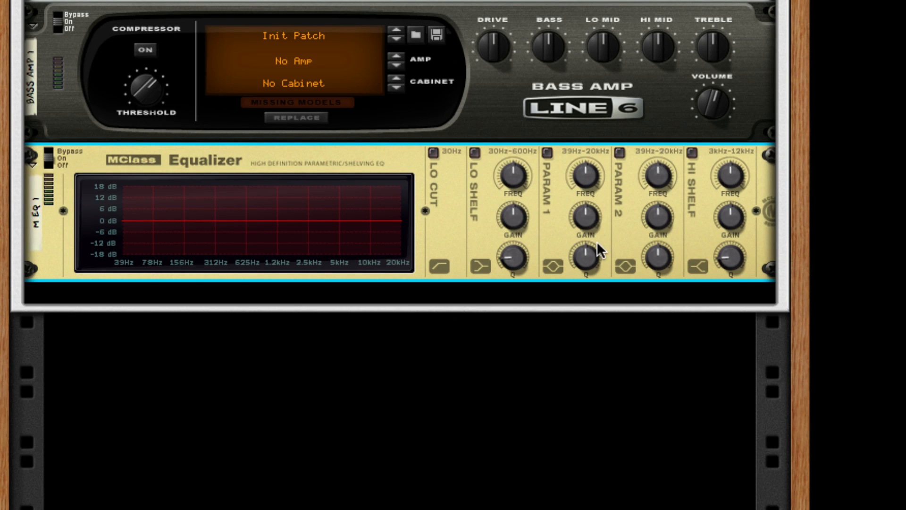
# Add an MClass Maximizer below the Equalizer in the Combinator.
pyautogui.rightClick(431, 226)
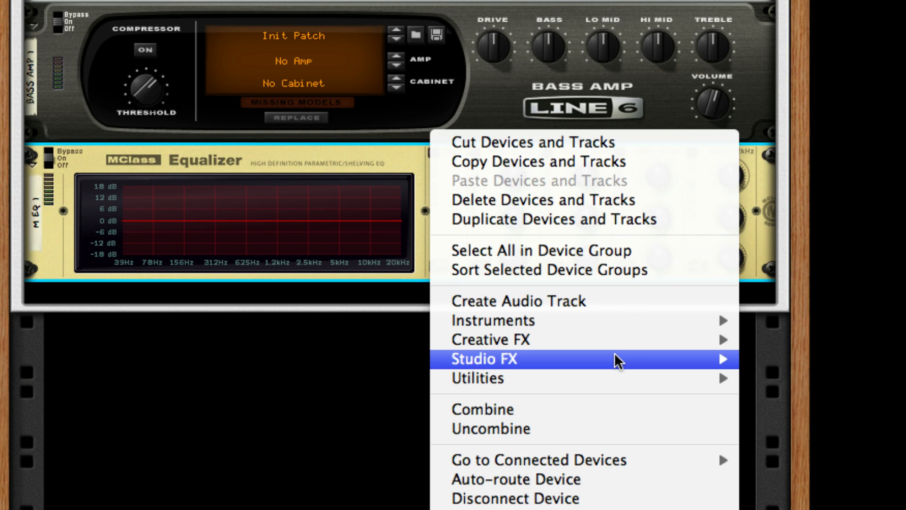
pyautogui.moveTo(618, 362)
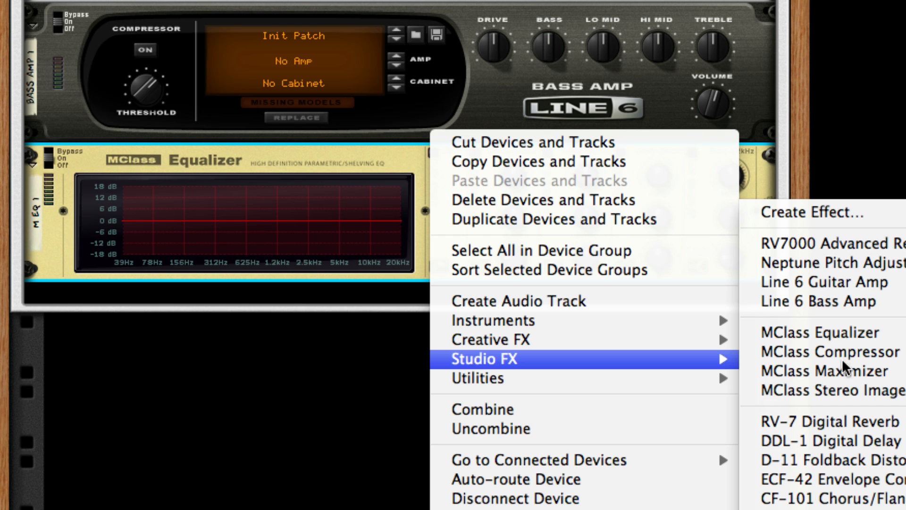
pyautogui.click(833, 370)
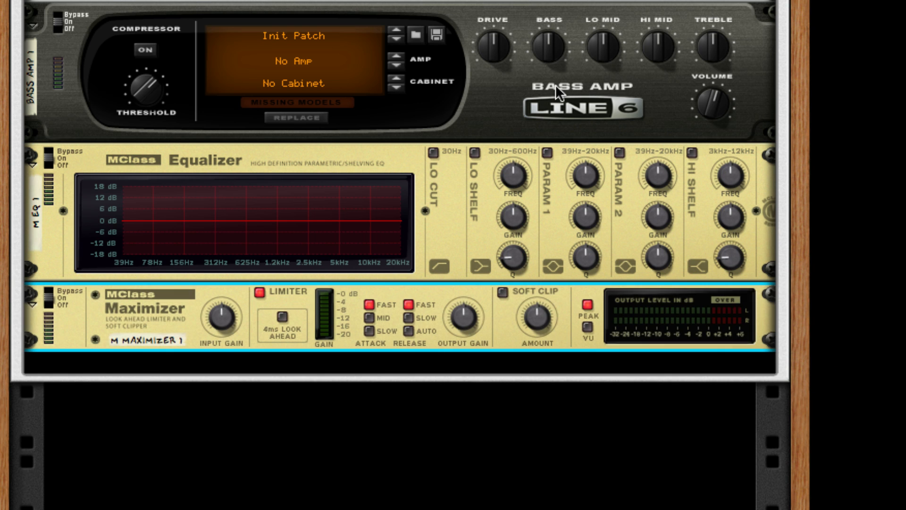
# Duplicate the Line 6 Bass Amp and place the copy below the Maximizer.
pyautogui.click(556, 85)
pyautogui.press('alt')
pyautogui.moveTo(556, 84); pyautogui.dragTo(554, 353)
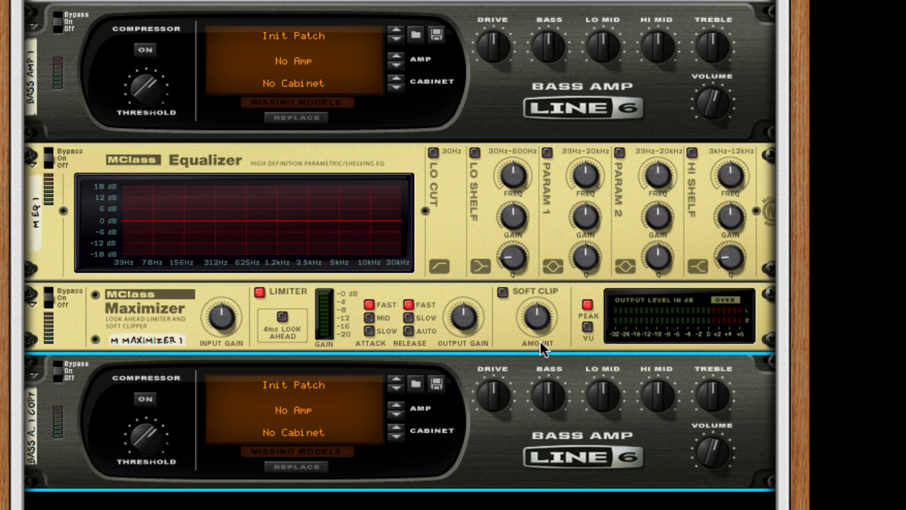
# Inspect the cable routing on the back of the rack between the devices and the Combinator.
pyautogui.press('Tab')
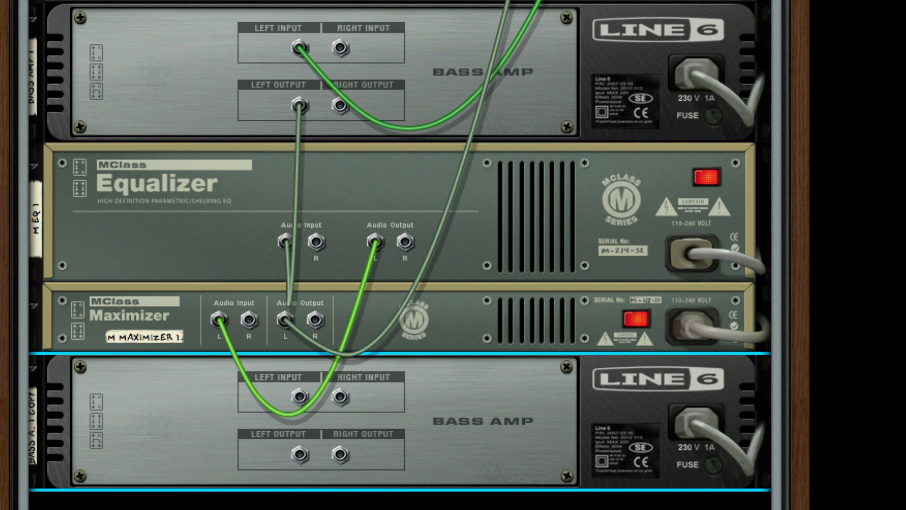
pyautogui.scroll(5, 396, 366)
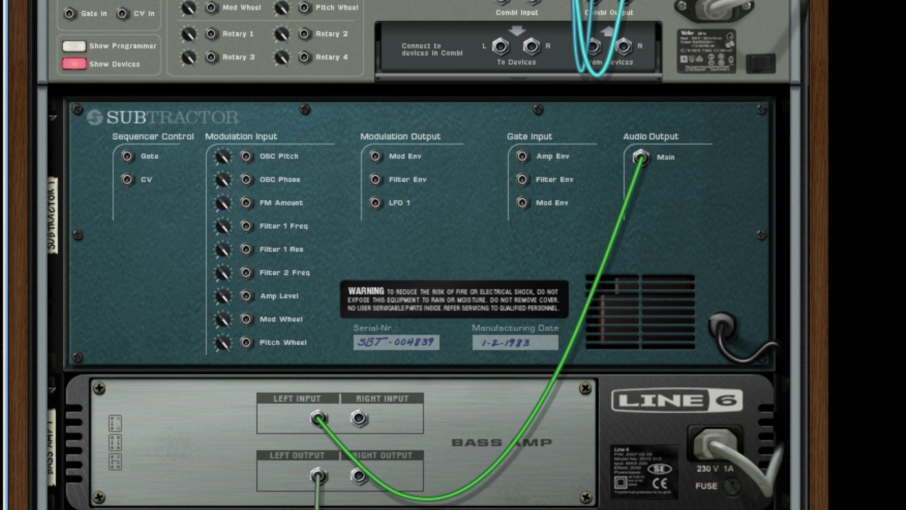
pyautogui.press('k')
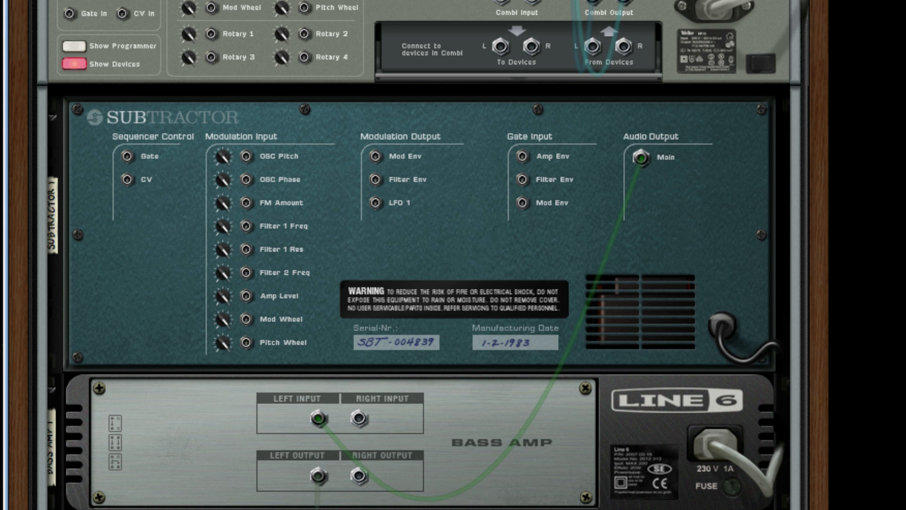
pyautogui.press('k')
pyautogui.moveTo(509, 509); pyautogui.dragTo(597, 147)
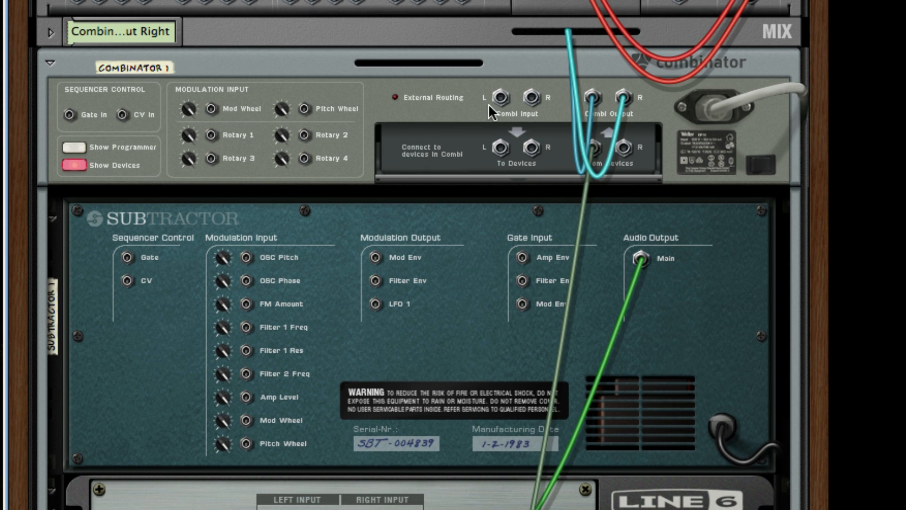
pyautogui.press('Tab')
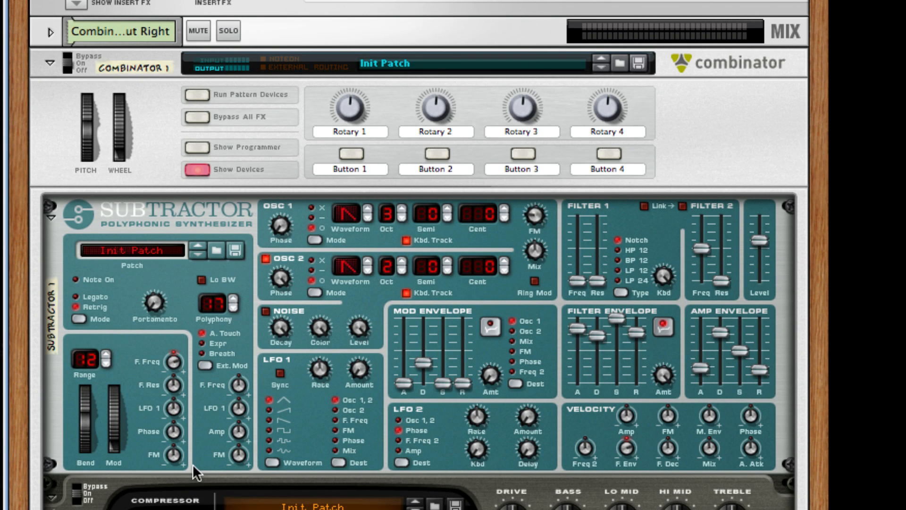
# Enable the Equalizer's Param 1, Param 2 and Hi Shelf bands alongside Lo Cut.
pyautogui.scroll(-10, 461, 420)
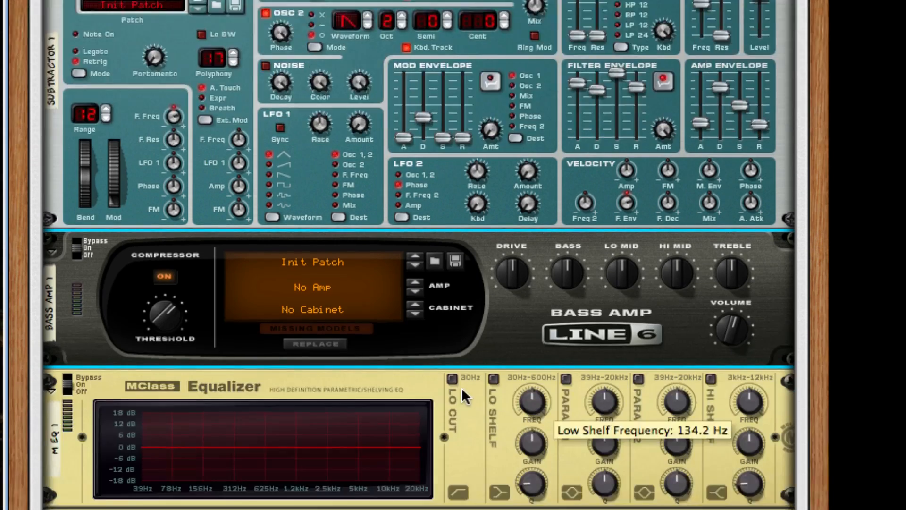
pyautogui.click(565, 231)
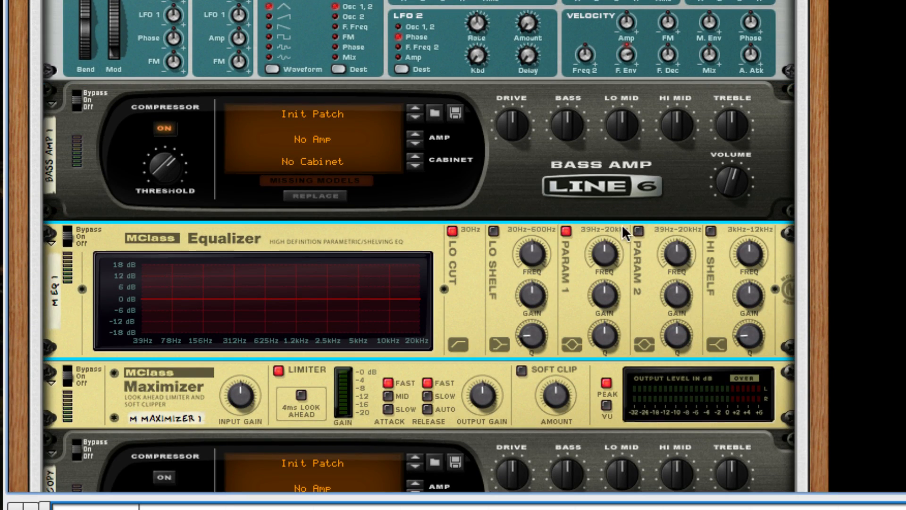
pyautogui.click(638, 231)
pyautogui.click(710, 230)
# Enable the Maximizer's Soft Clip, set release to Auto, turn off the Limiter and raise the Soft Clip amount.
pyautogui.scroll(-4, 710, 228)
pyautogui.click(522, 212)
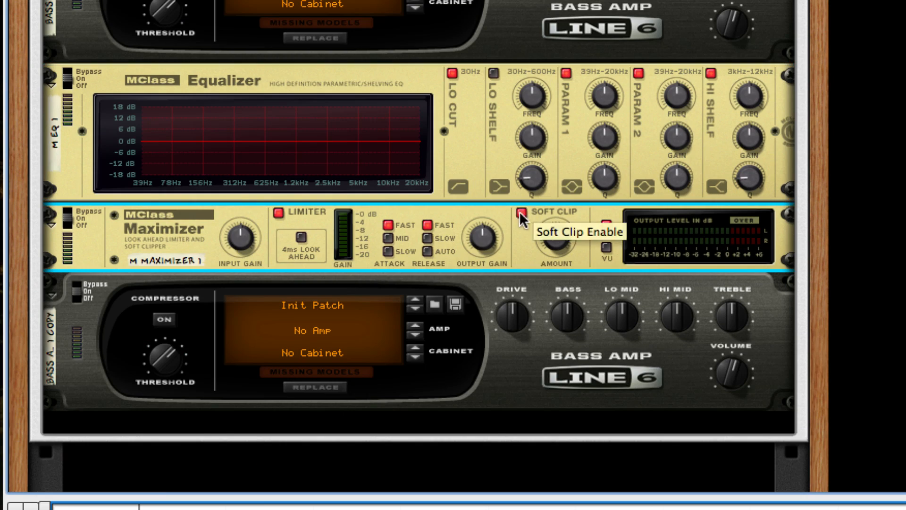
pyautogui.click(427, 251)
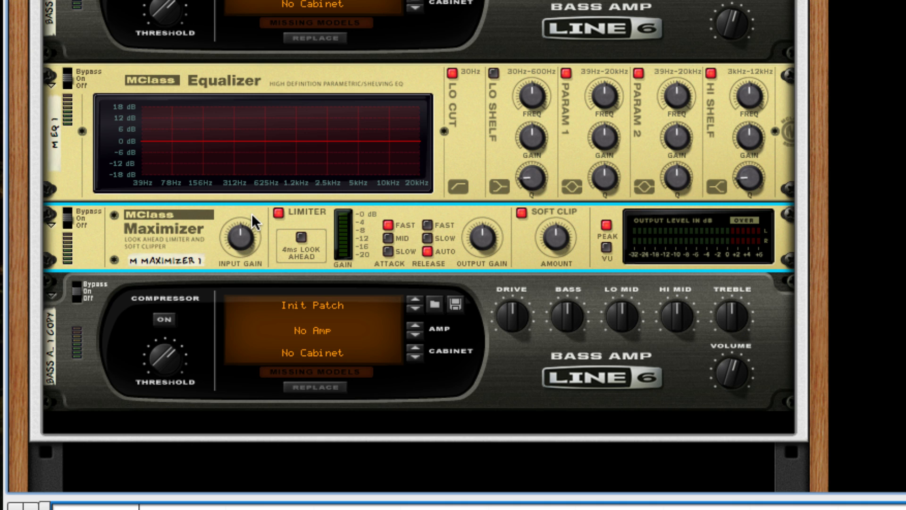
pyautogui.scroll(-1, 385, 132)
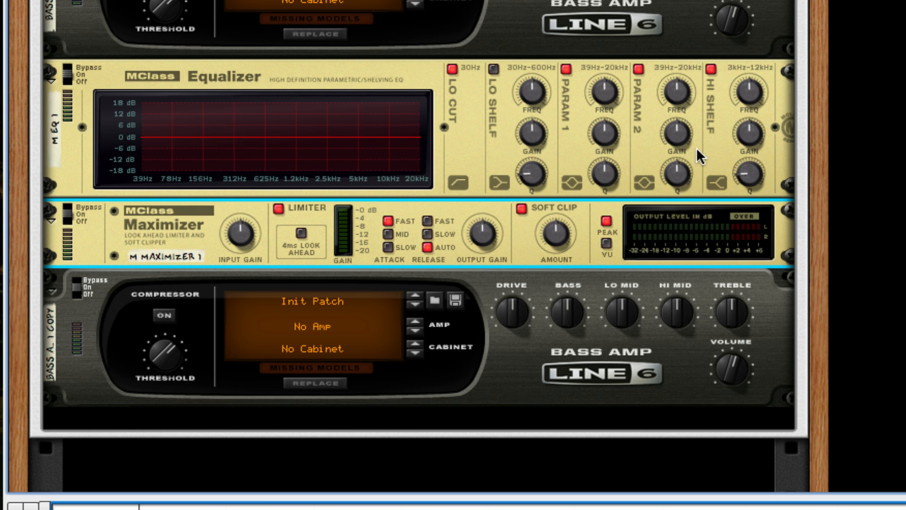
pyautogui.click(279, 208)
pyautogui.moveTo(553, 234); pyautogui.dragTo(557, 212)
# Switch on the compressor of the copied Bass Amp.
pyautogui.click(165, 316)
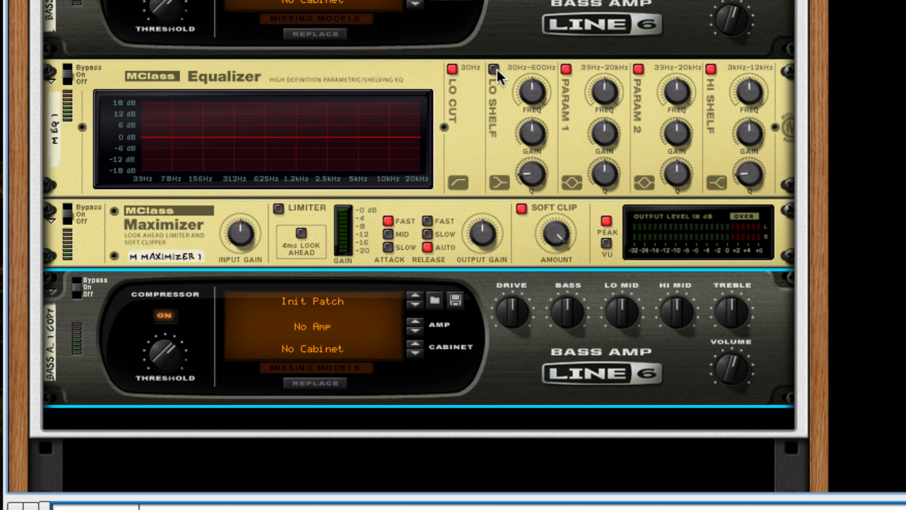
# Shape narrow EQ cuts with Param 1 around 156 Hz and Param 2 at 2.130 kHz with Q 8.9.
pyautogui.moveTo(596, 89); pyautogui.dragTo(610, 173)
pyautogui.moveTo(614, 174); pyautogui.dragTo(614, 174)
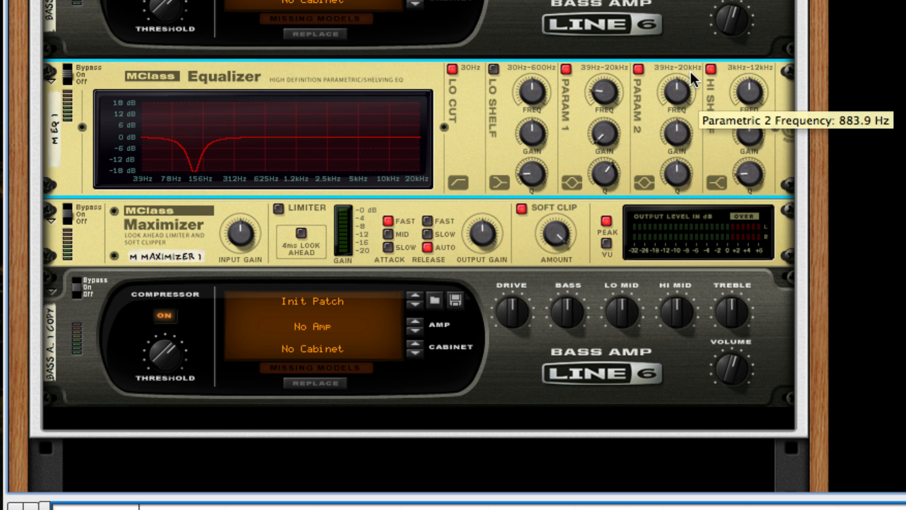
pyautogui.moveTo(675, 100); pyautogui.dragTo(675, 89)
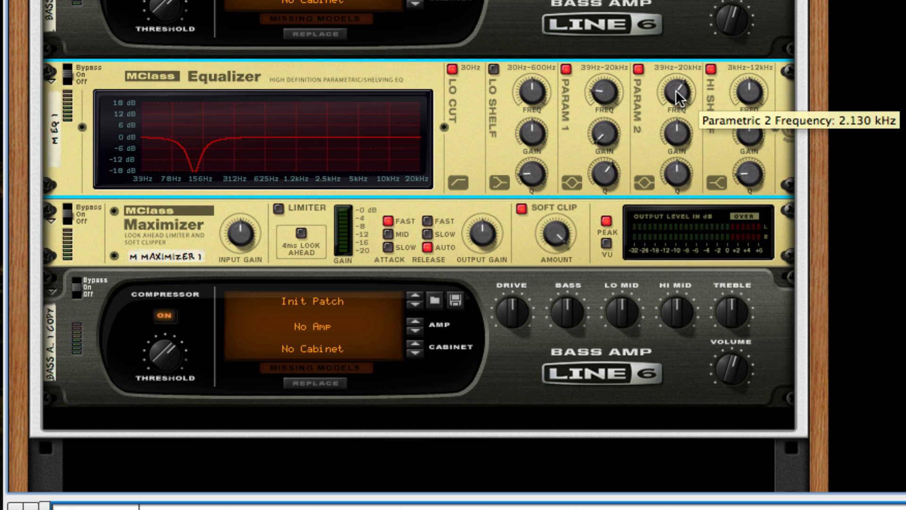
pyautogui.moveTo(675, 132); pyautogui.dragTo(679, 163)
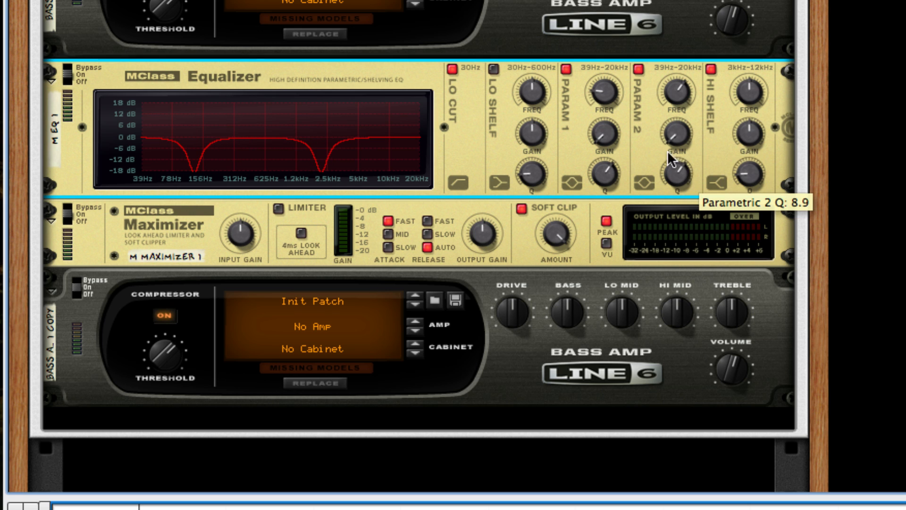
# Adjust the Hi Shelf frequency, boost its gain and set its Q to 0.62.
pyautogui.moveTo(743, 95); pyautogui.dragTo(745, 101)
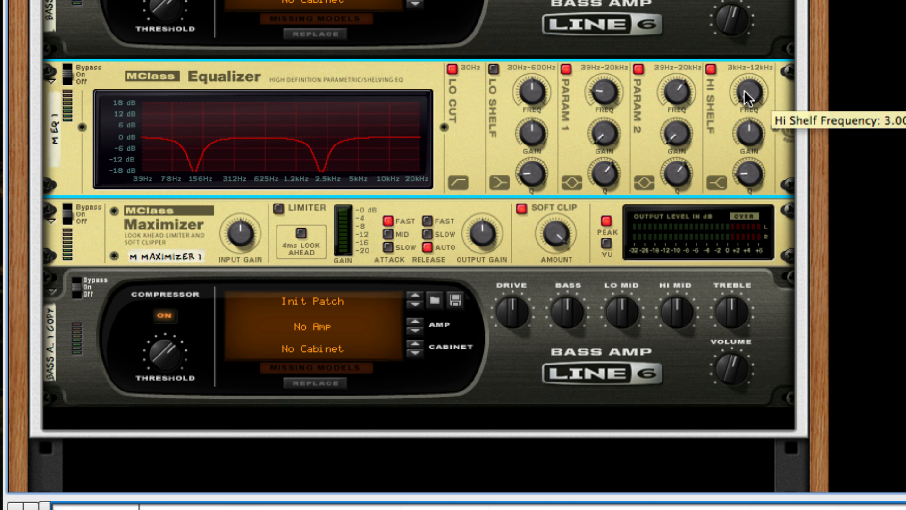
pyautogui.moveTo(740, 133); pyautogui.dragTo(739, 116)
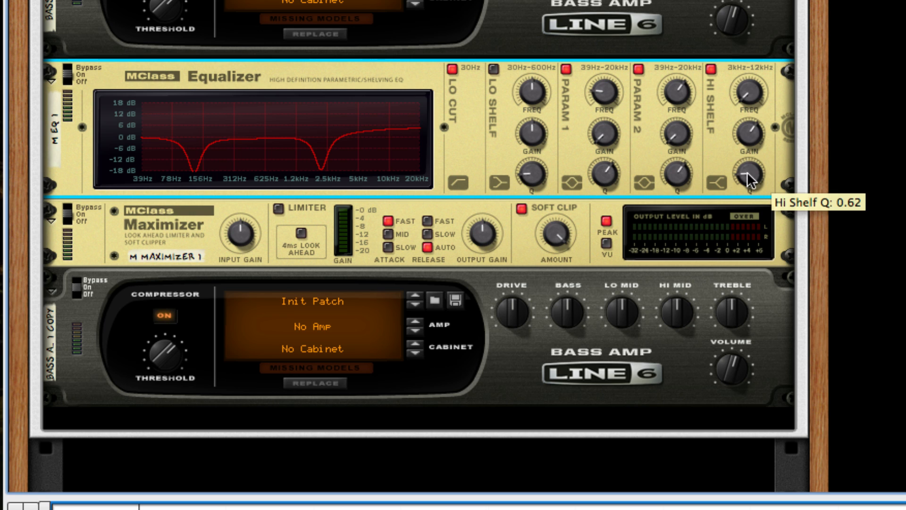
pyautogui.moveTo(745, 171); pyautogui.dragTo(764, 301)
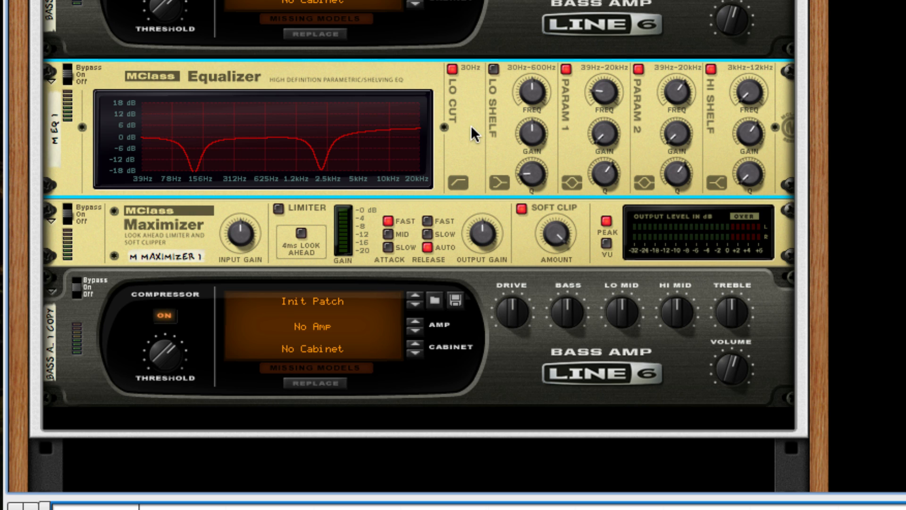
pyautogui.scroll(-3, 461, 124)
pyautogui.scroll(-1, 511, 191)
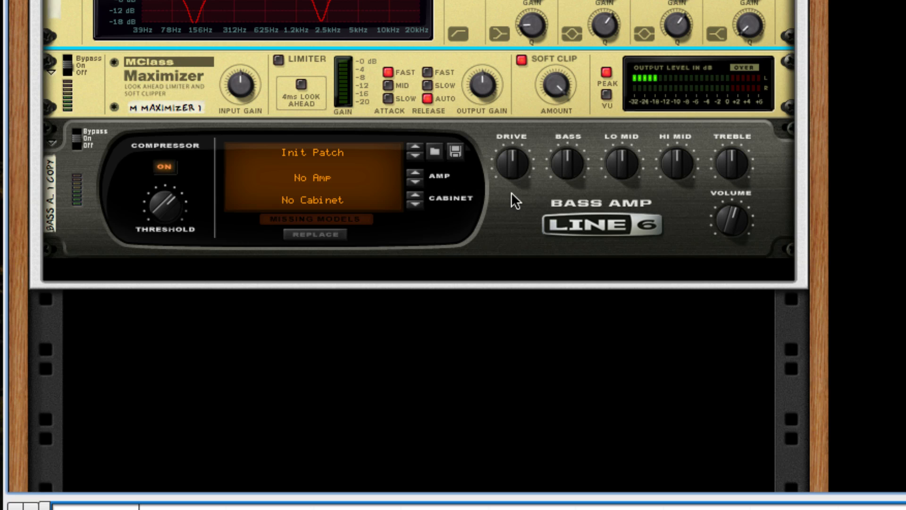
pyautogui.scroll(5, 419, 246)
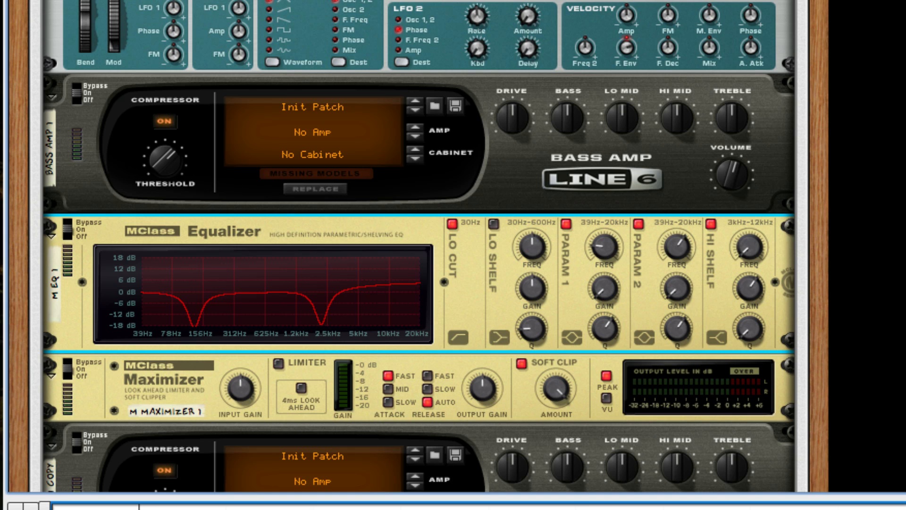
pyautogui.scroll(7, 750, 200)
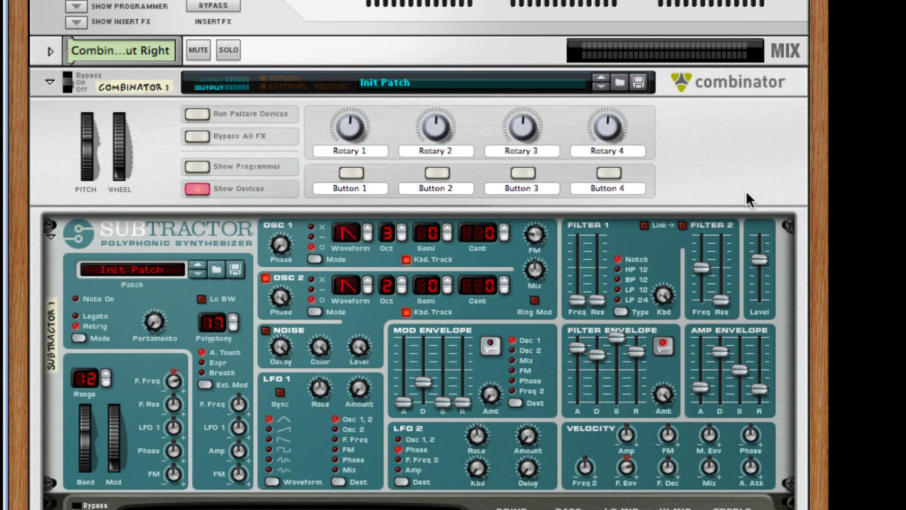